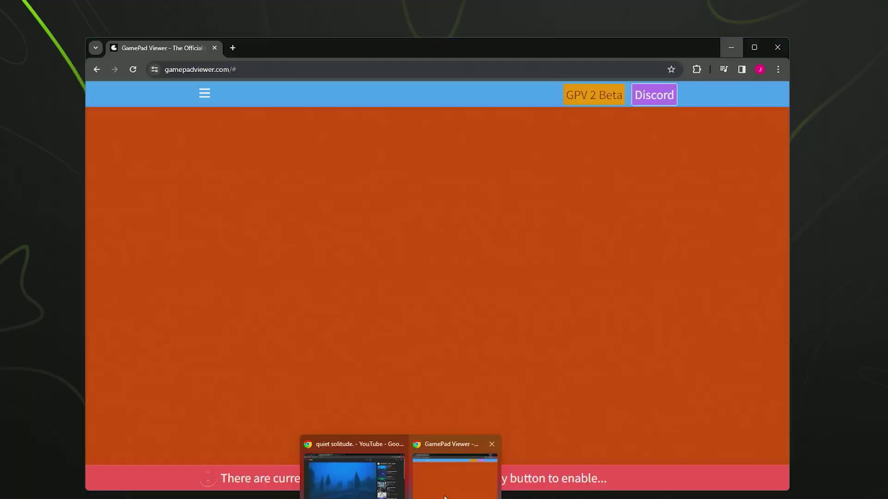
Bring the GamePad Viewer browser window forward, settle its position, and get the gamepad detected
{"action": "left_click", "coordinate": [453, 467]}
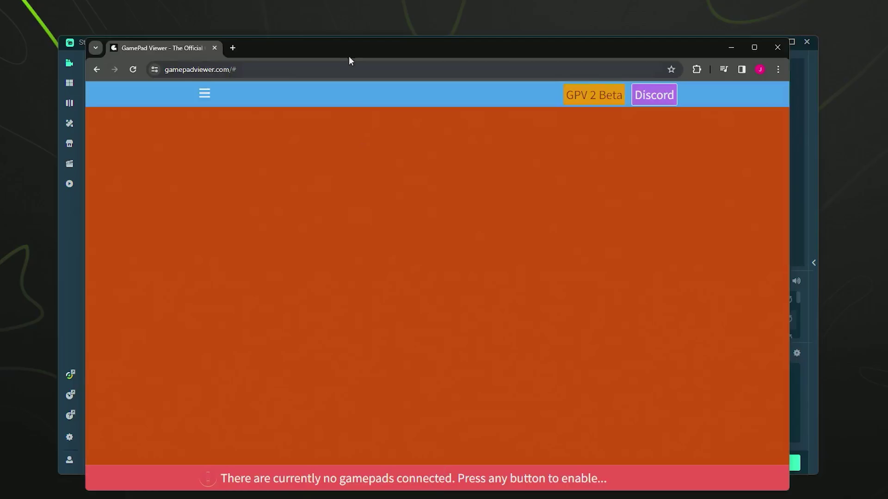
{"action": "mouse_move", "coordinate": [348, 61]}
{"action": "left_mouse_down"}
{"action": "mouse_move", "coordinate": [359, 43]}
{"action": "mouse_move", "coordinate": [346, 49]}
{"action": "left_mouse_up"}
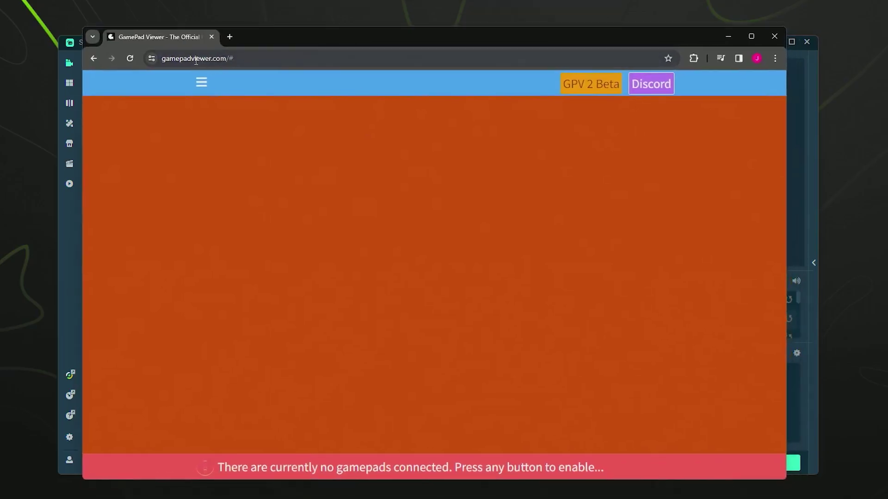
{"action": "left_click_drag", "start_coordinate": [271, 39], "coordinate": [293, 59]}
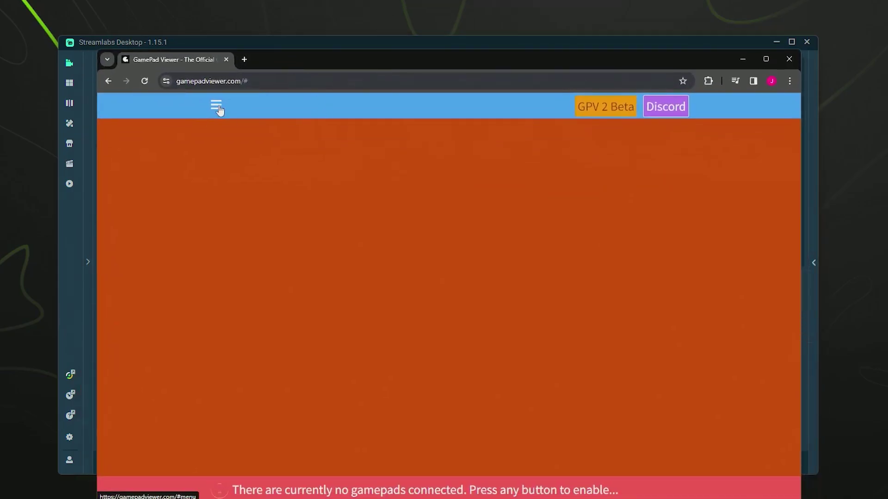
{"action": "left_click_drag", "start_coordinate": [367, 57], "coordinate": [362, 54]}
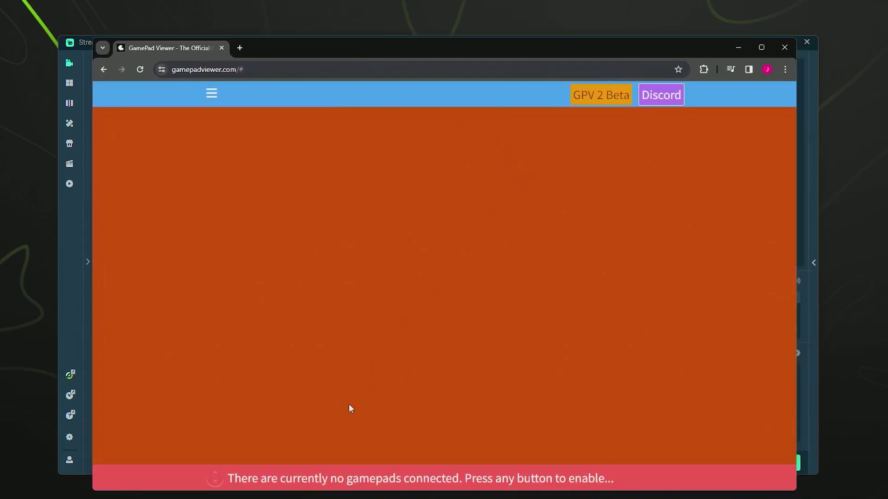
{"action": "left_click_drag", "start_coordinate": [227, 479], "coordinate": [527, 480]}
{"action": "left_click", "coordinate": [513, 456]}
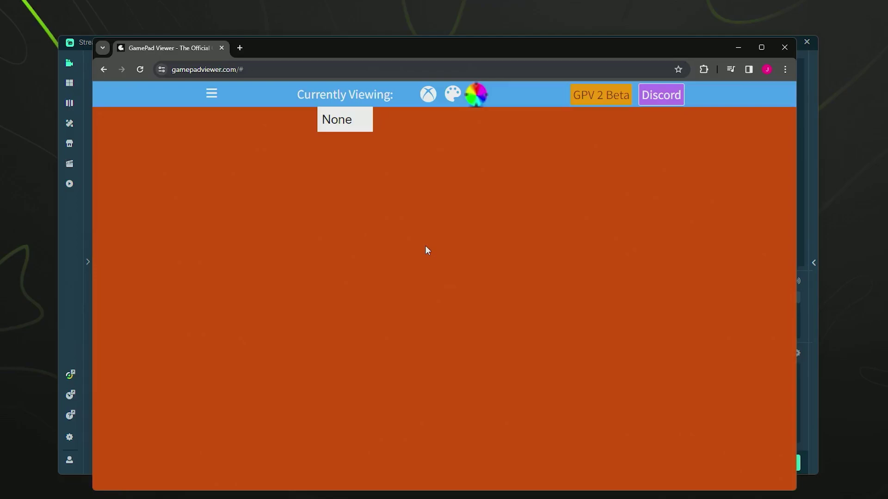
Choose Player 1 in GamePad Viewer's Currently Viewing selector
{"action": "left_click", "coordinate": [358, 127]}
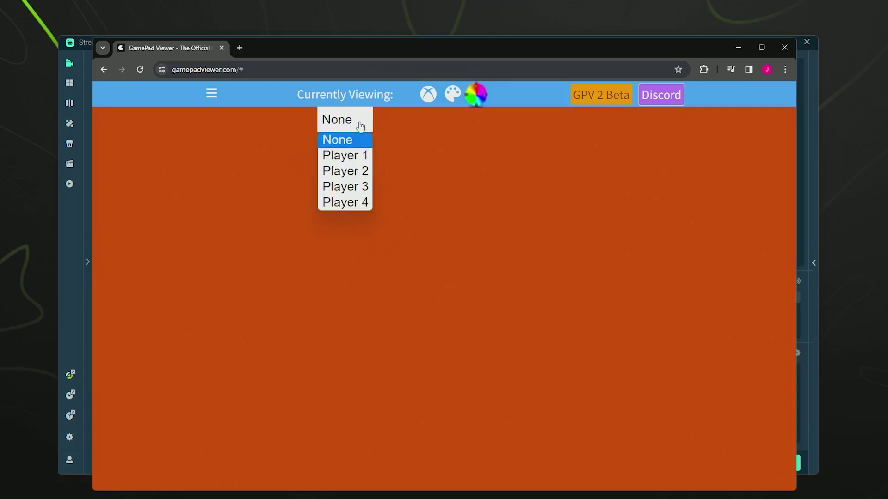
{"action": "left_click", "coordinate": [346, 157]}
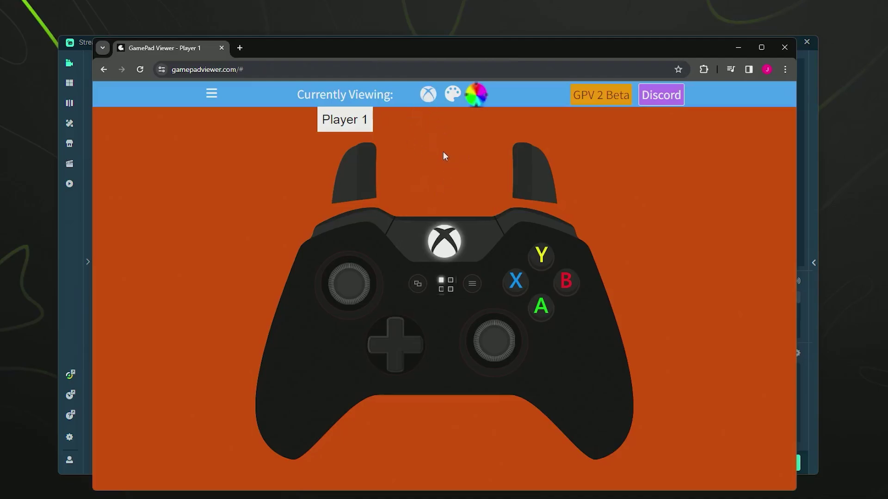
Change Player 1's controller style from Xbox to PlayStation 4
{"action": "left_click", "coordinate": [430, 97]}
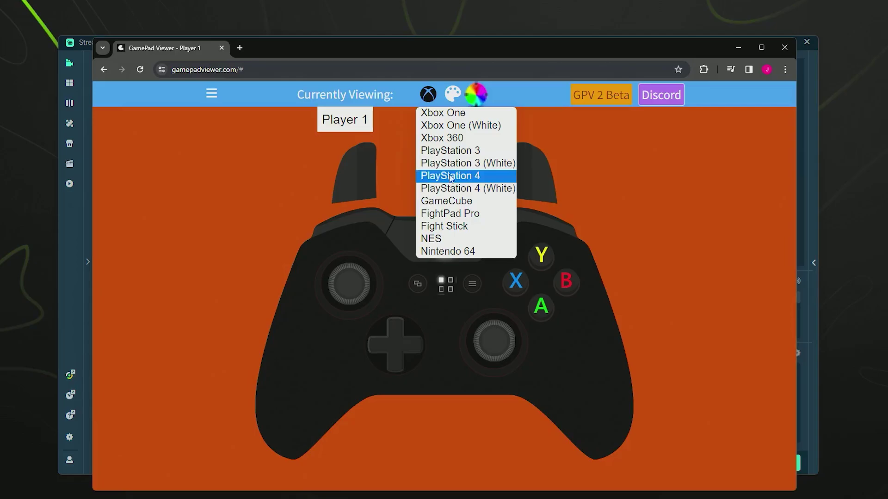
{"action": "left_click", "coordinate": [466, 178]}
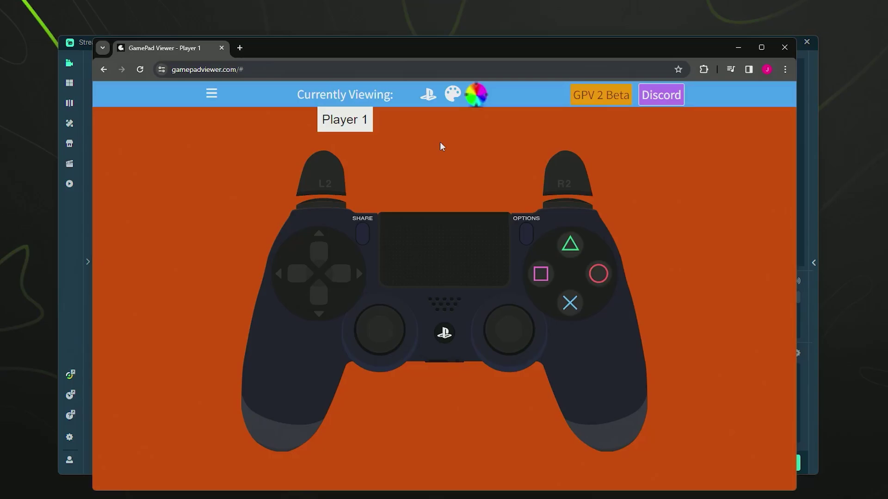
{"action": "left_click", "coordinate": [212, 94]}
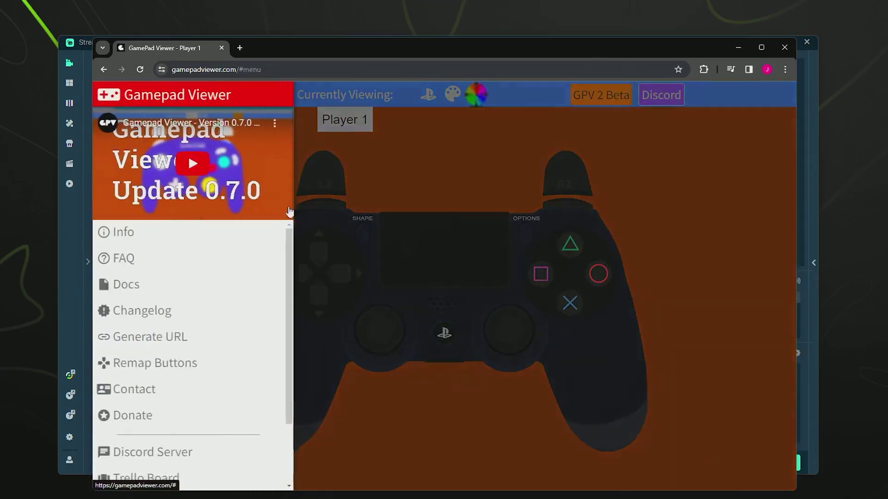
{"action": "left_click", "coordinate": [154, 341]}
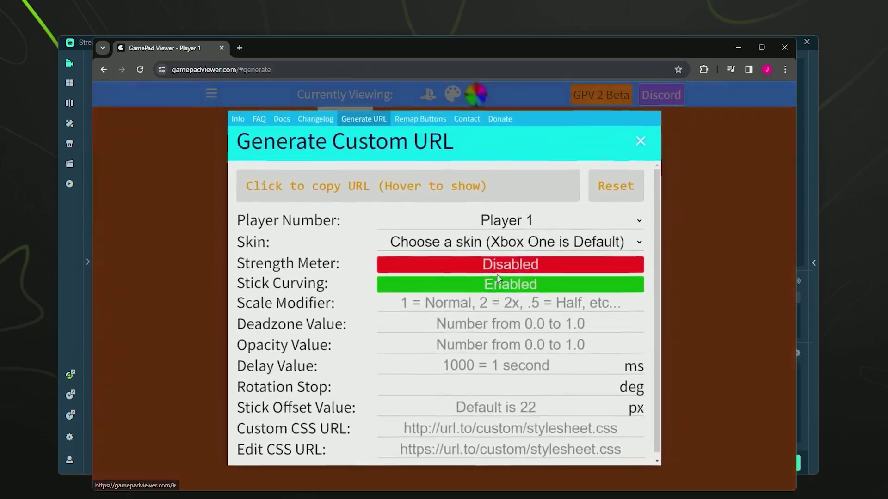
{"action": "left_click", "coordinate": [305, 177]}
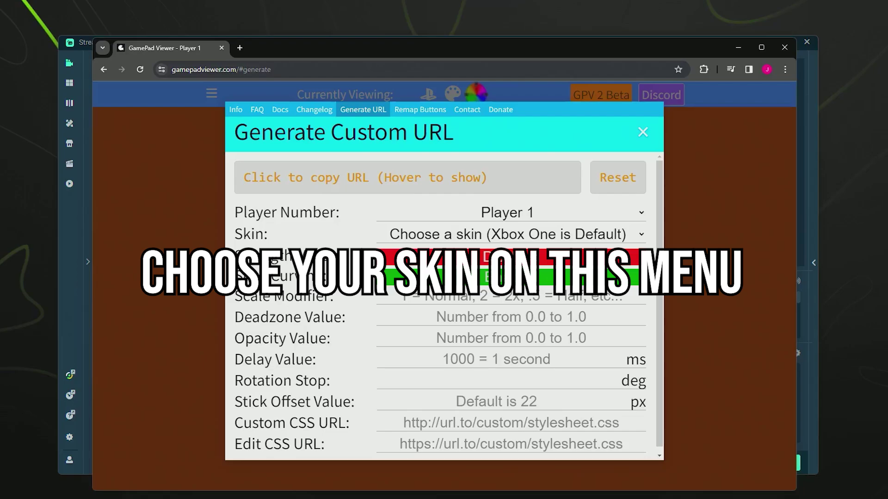
{"action": "left_click", "coordinate": [335, 178]}
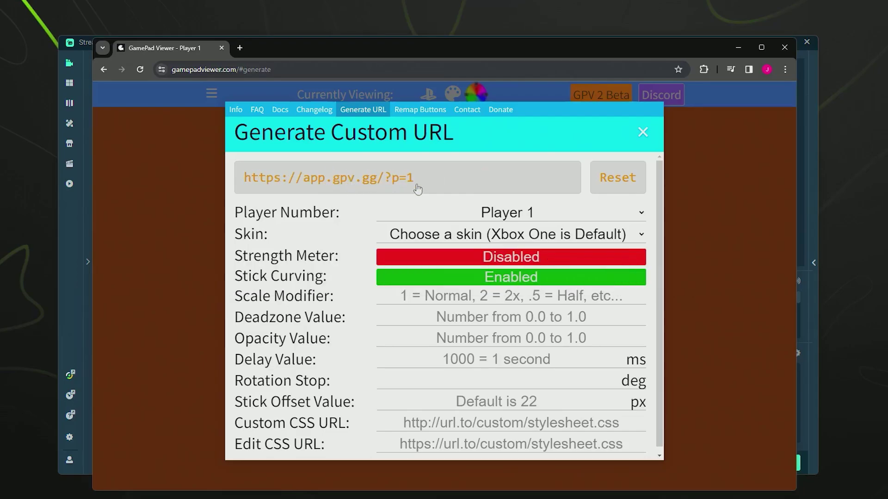
Add a new Browser Source in Streamlabs and type 'Controller Overaly' as its name
{"action": "left_click", "coordinate": [815, 106]}
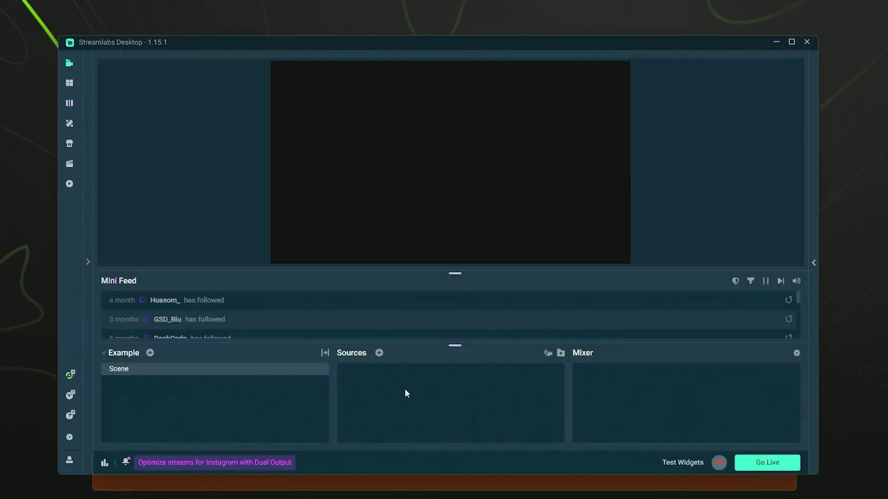
{"action": "left_click", "coordinate": [381, 355]}
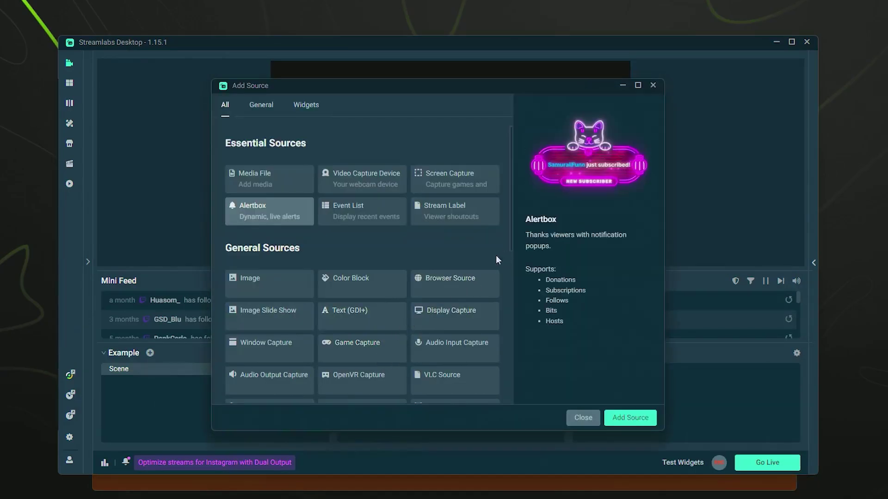
{"action": "left_click", "coordinate": [461, 285]}
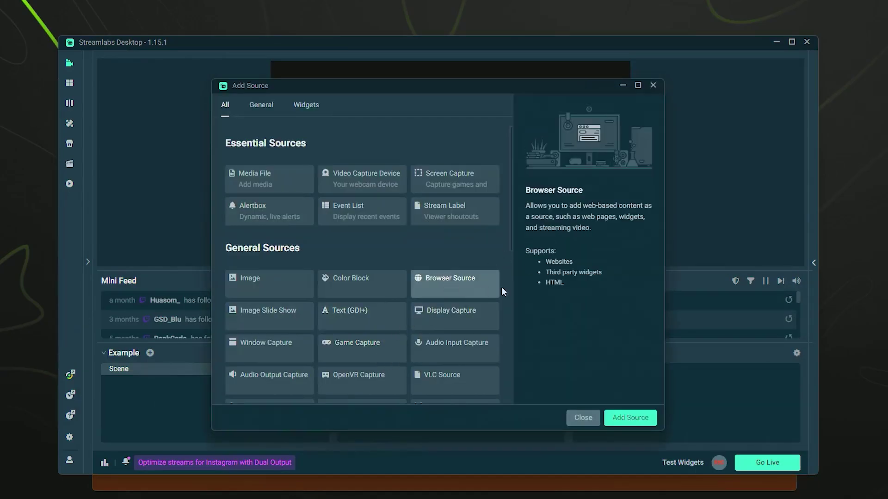
{"action": "left_click", "coordinate": [630, 418]}
{"action": "left_click_drag", "start_coordinate": [393, 252], "coordinate": [253, 239]}
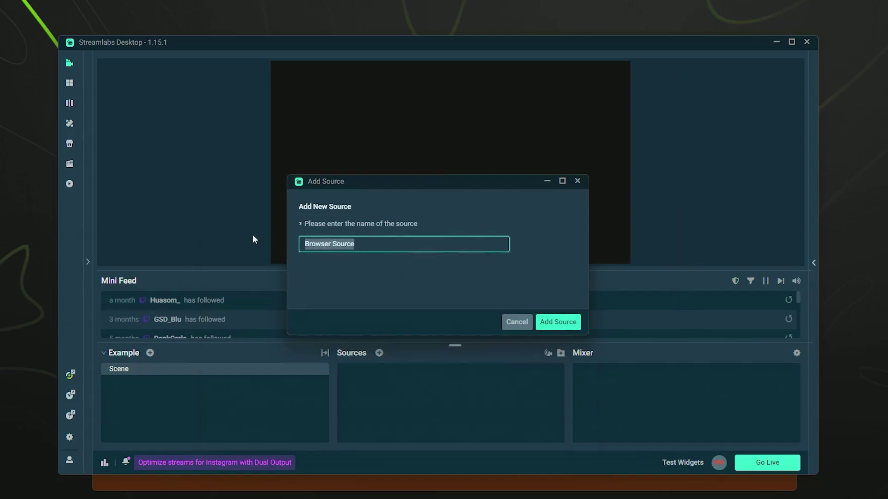
{"action": "type", "text": "Controller "}
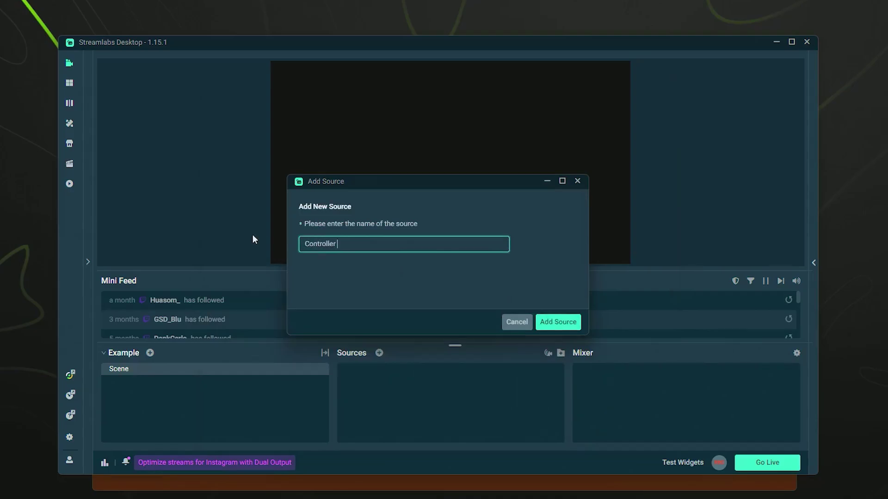
{"action": "type", "text": "Overaly"}
{"action": "left_click", "coordinate": [569, 327]}
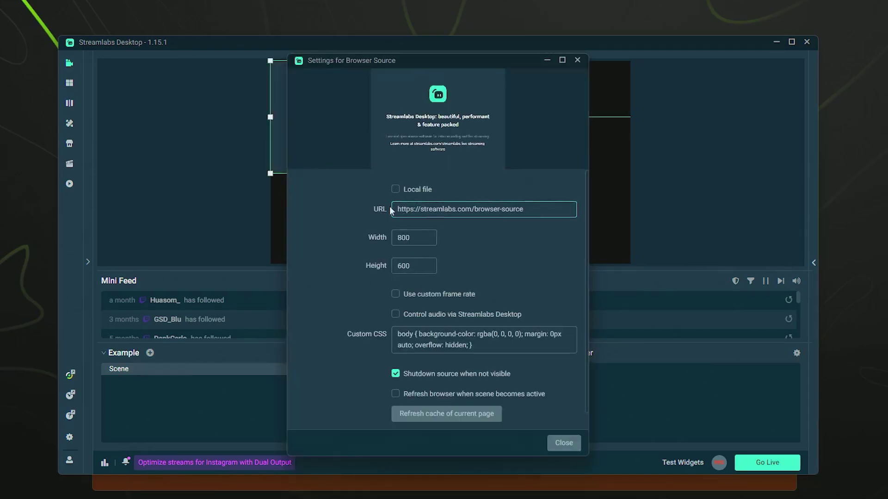
{"action": "triple_click", "coordinate": [439, 209]}
{"action": "type", "text": "https://app.gpv.gg/?p=1"}
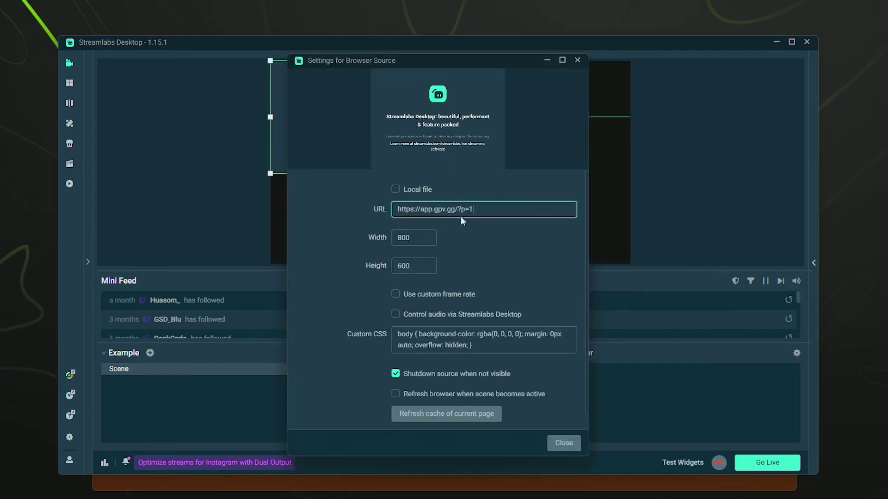
{"action": "left_click", "coordinate": [473, 234]}
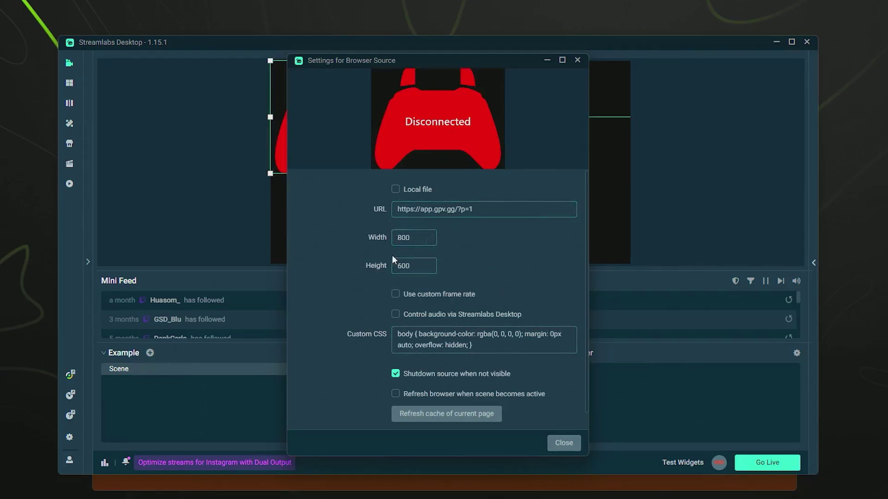
Close the source settings, then centre the Controller Overlay on the canvas and enlarge it
{"action": "left_click", "coordinate": [567, 444]}
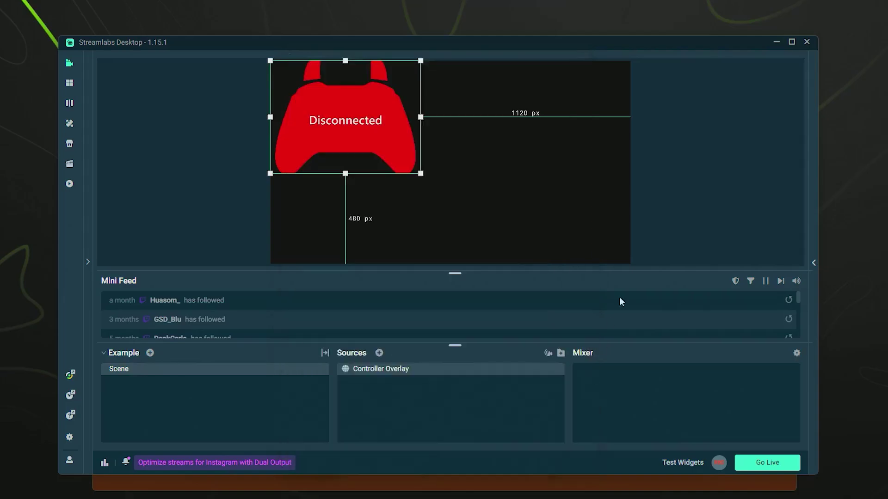
{"action": "left_click_drag", "start_coordinate": [383, 148], "coordinate": [506, 167]}
{"action": "mouse_move", "coordinate": [545, 207]}
{"action": "left_mouse_down"}
{"action": "mouse_move", "coordinate": [553, 213]}
{"action": "mouse_move", "coordinate": [555, 199]}
{"action": "left_mouse_up"}
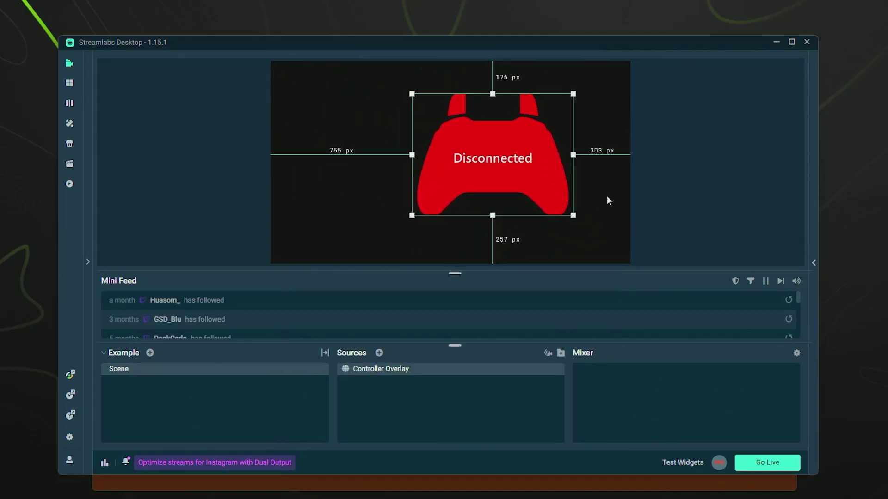
{"action": "left_click", "coordinate": [639, 199]}
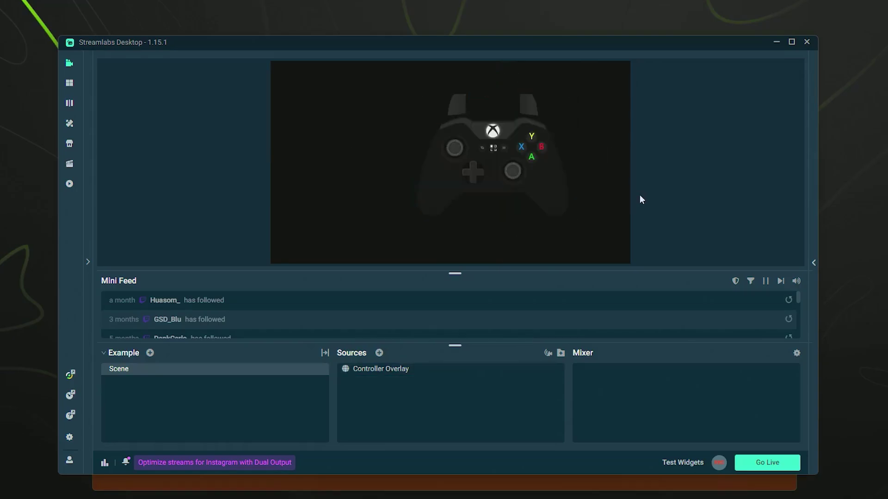
{"action": "left_click_drag", "start_coordinate": [498, 167], "coordinate": [488, 186]}
Set the Generate Custom URL skin to PlayStation 4, copy the link, and return to Streamlabs
{"action": "mouse_move", "coordinate": [401, 498]}
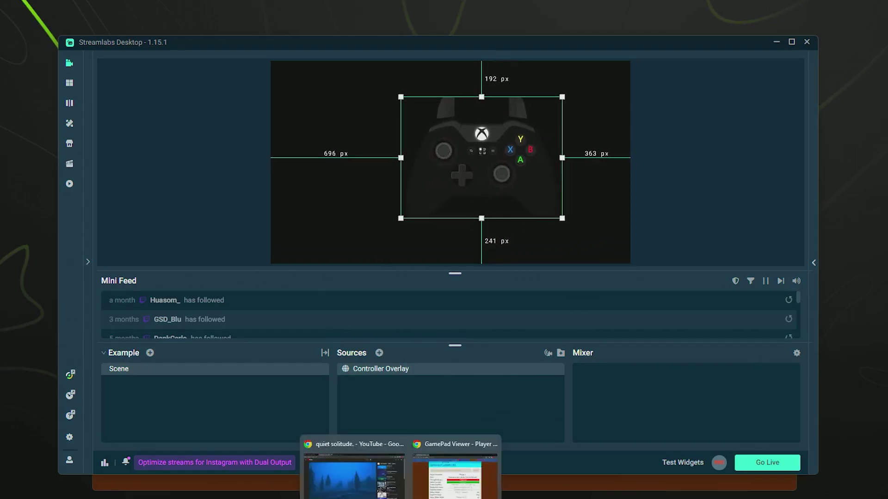
{"action": "left_click", "coordinate": [446, 478]}
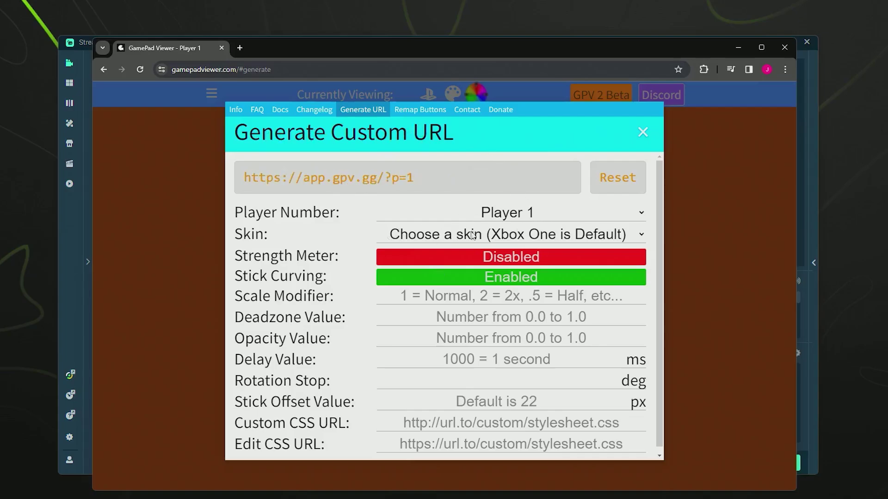
{"action": "left_click", "coordinate": [512, 235]}
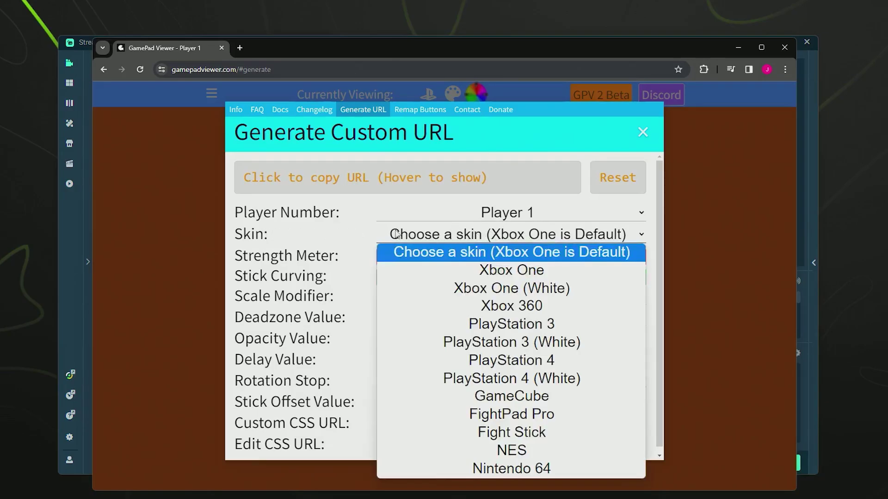
{"action": "left_click", "coordinate": [528, 361]}
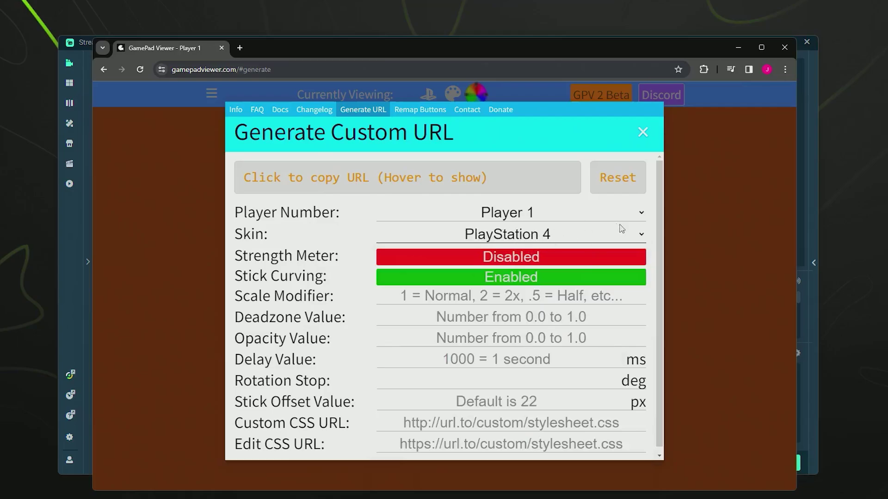
{"action": "left_click", "coordinate": [454, 190]}
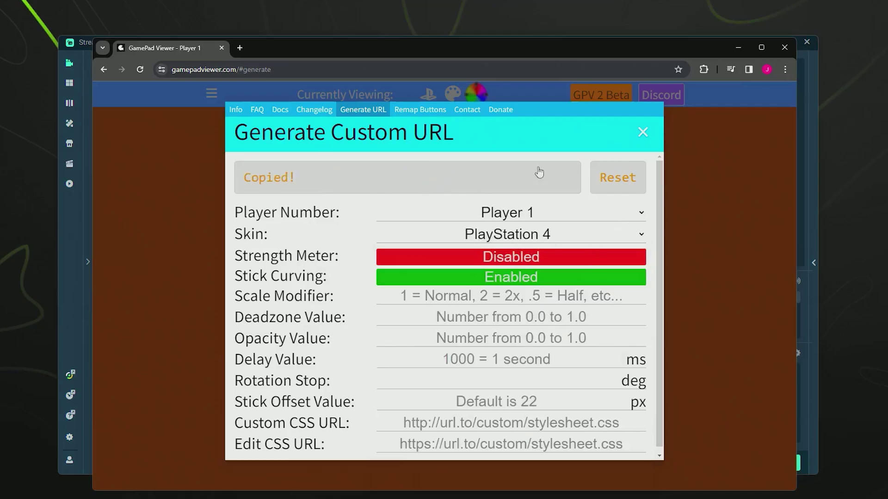
{"action": "left_click", "coordinate": [737, 48]}
{"action": "left_click_drag", "start_coordinate": [497, 184], "coordinate": [499, 184]}
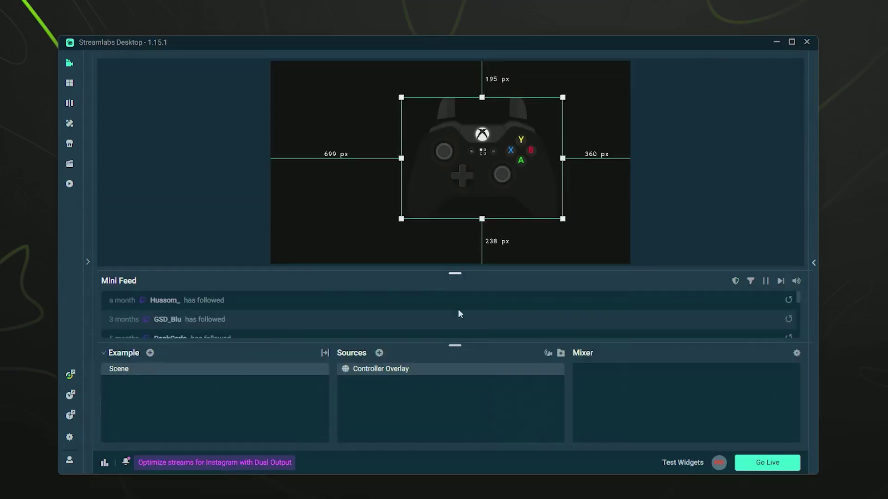
{"action": "right_click", "coordinate": [400, 378]}
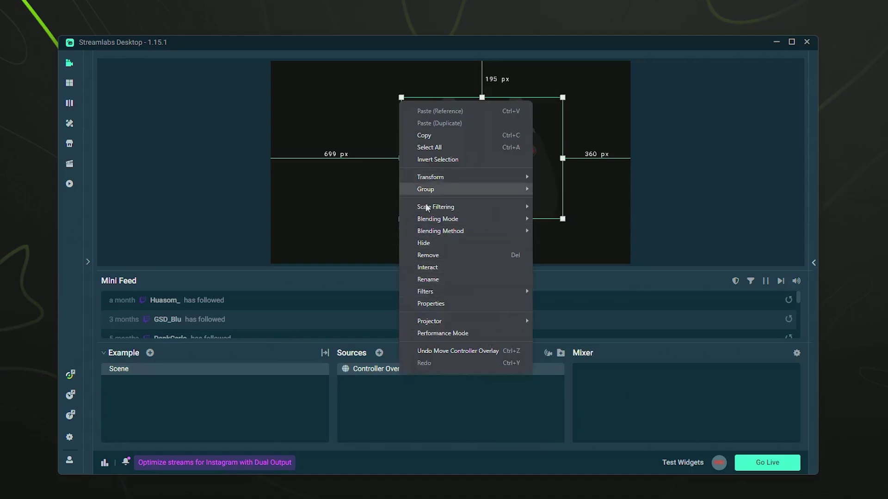
{"action": "left_click", "coordinate": [438, 304]}
{"action": "left_click", "coordinate": [433, 209]}
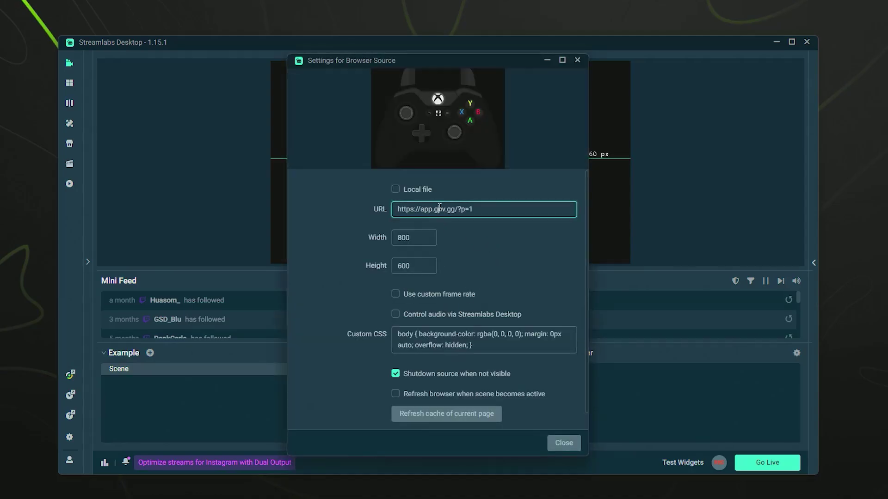
{"action": "type", "text": "https://app.gpv.gg/?p=1&s=5"}
{"action": "key", "text": "ctrl+a"}
{"action": "type", "text": "https://app.gpv.gg/?p=1&s=5"}
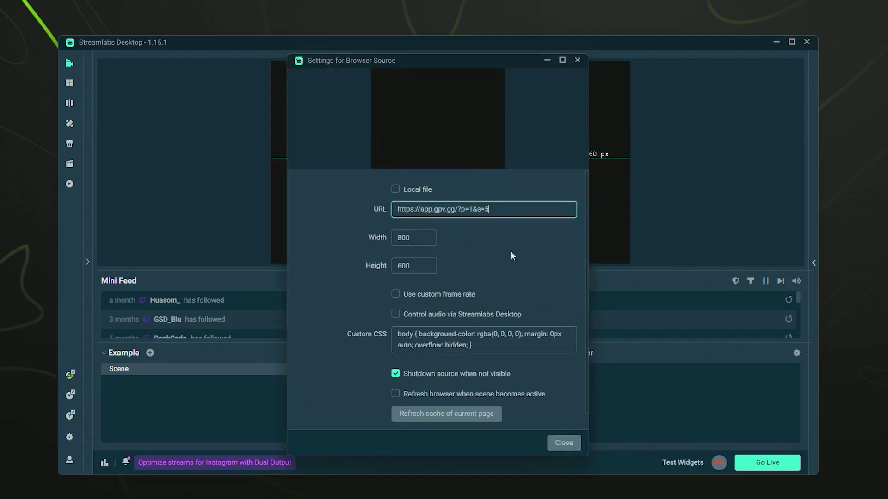
{"action": "left_click", "coordinate": [562, 443]}
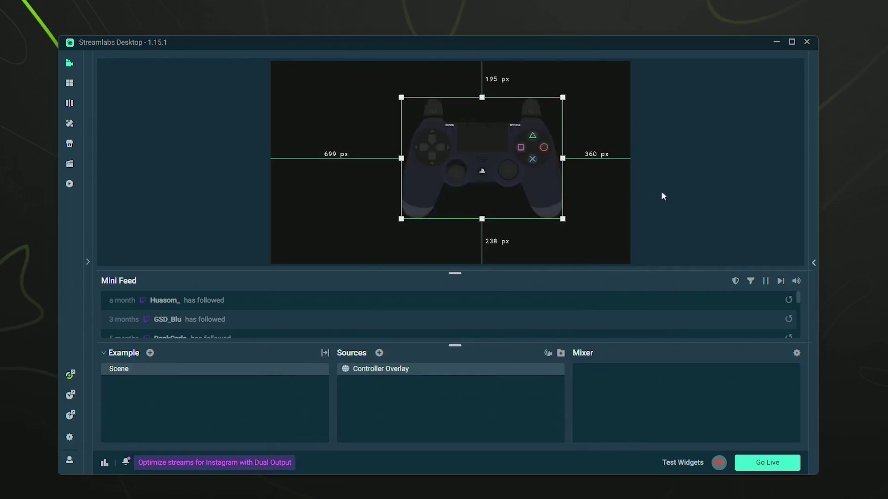
Resize the PS4 controller overlay smaller and drag it to the canvas's bottom-right corner
{"action": "left_click_drag", "start_coordinate": [470, 159], "coordinate": [508, 181]}
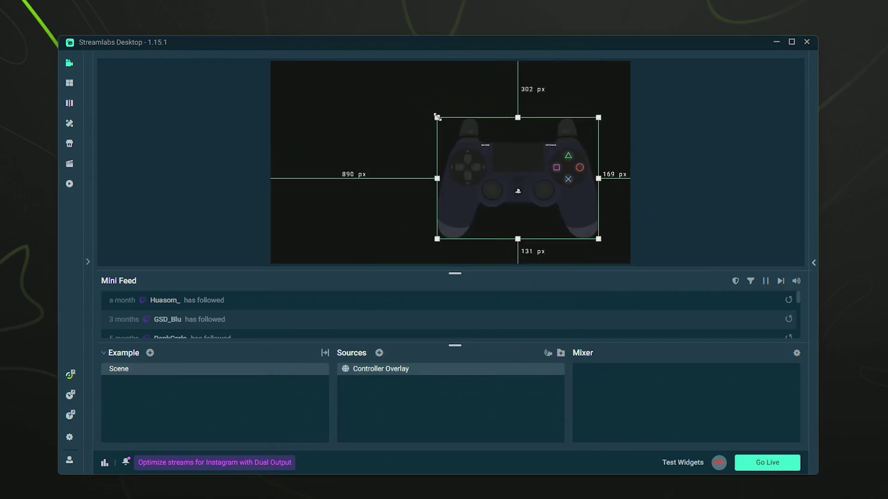
{"action": "left_click_drag", "start_coordinate": [436, 115], "coordinate": [491, 148]}
{"action": "left_click_drag", "start_coordinate": [534, 182], "coordinate": [567, 180]}
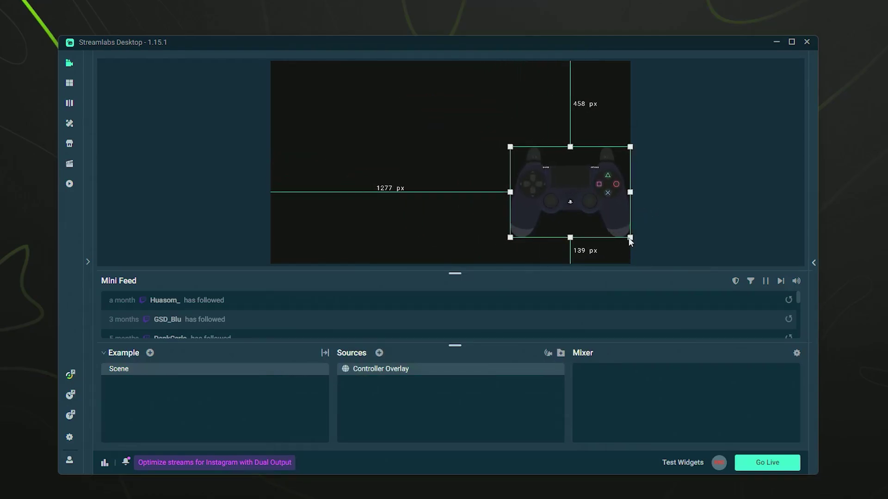
{"action": "left_click_drag", "start_coordinate": [628, 236], "coordinate": [594, 214]}
{"action": "left_click", "coordinate": [671, 216]}
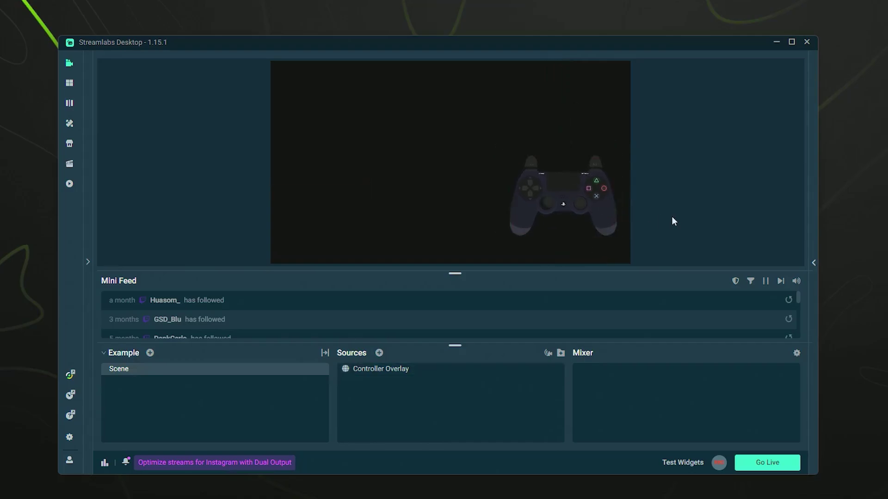